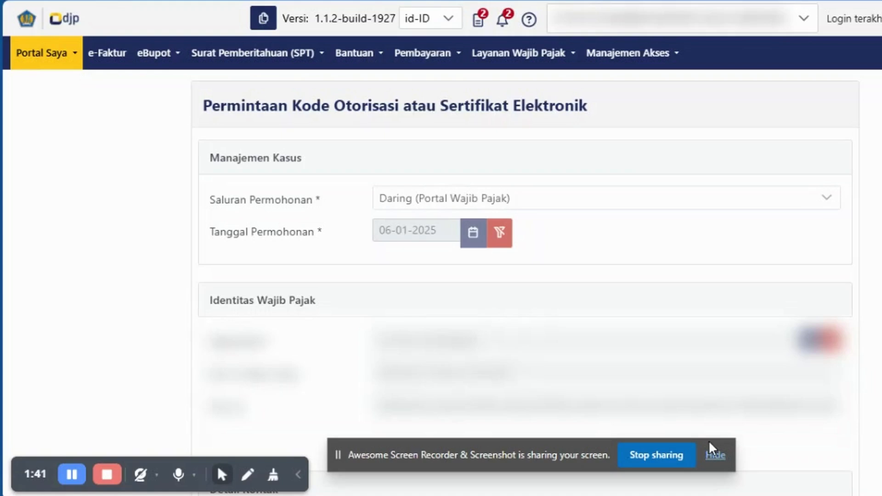
# Set the electronic certificate type to Kode Otorisasi DJP in Rincian Sertifikat Elektronik.
pyautogui.click(59, 69)
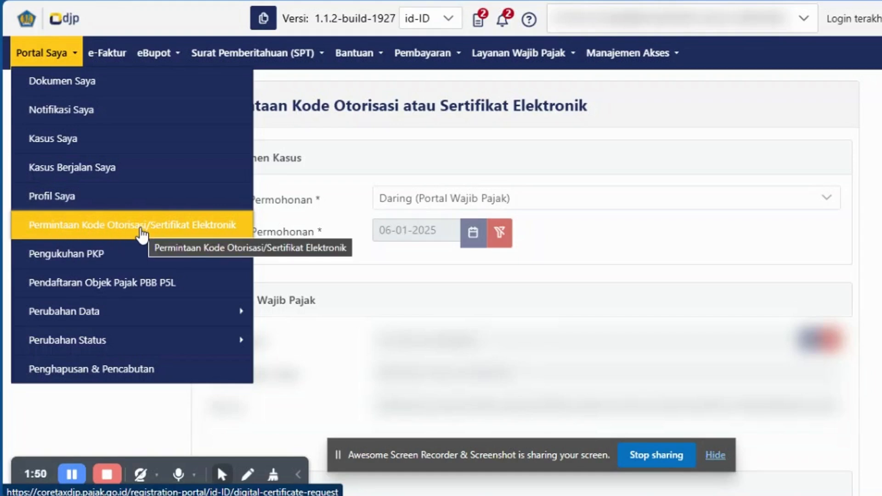
pyautogui.click(85, 414)
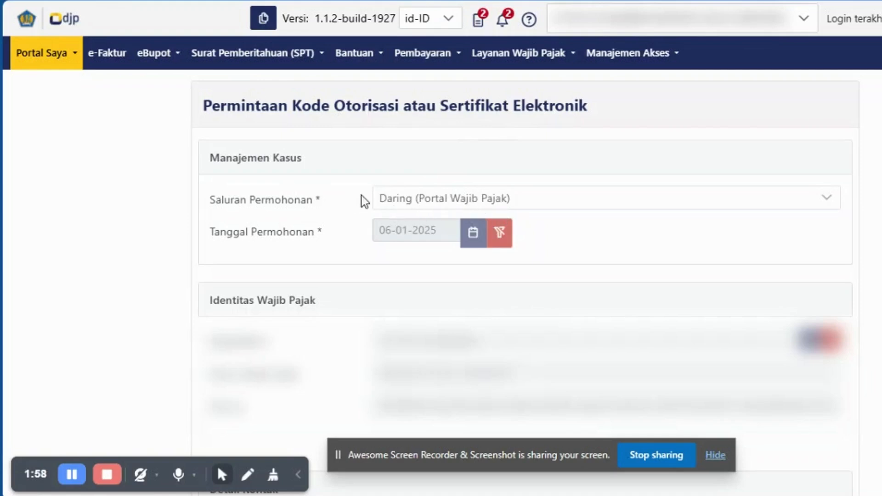
pyautogui.scroll(-3, 477, 167)
pyautogui.scroll(-6, 478, 171)
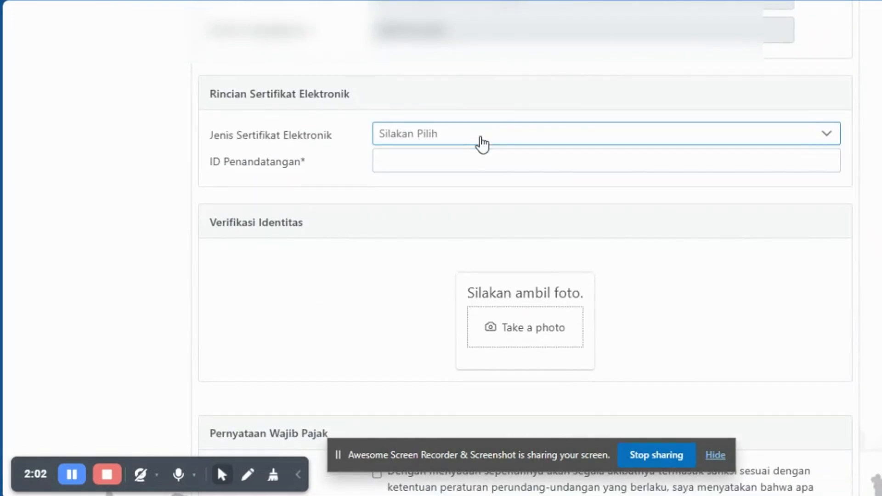
pyautogui.click(480, 138)
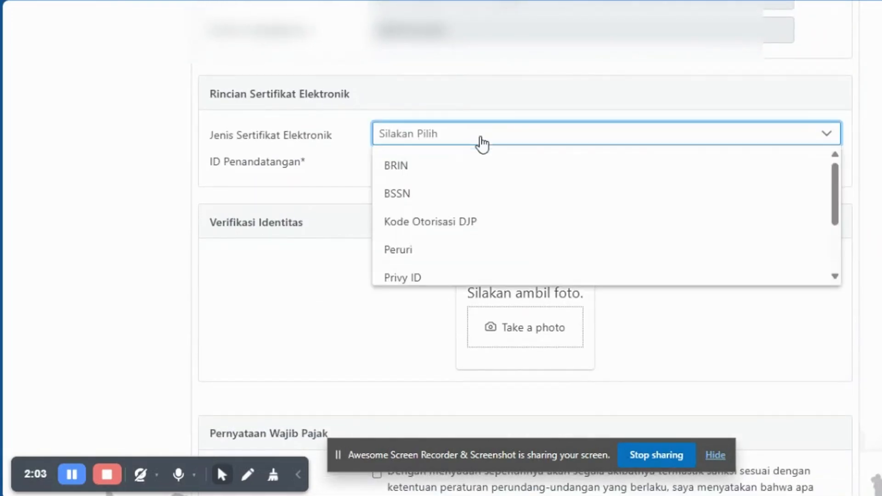
pyautogui.click(459, 227)
# Try the Passphrase and Ulangi Passphrase fields, entering then erasing '123' so both stay empty.
pyautogui.click(424, 161)
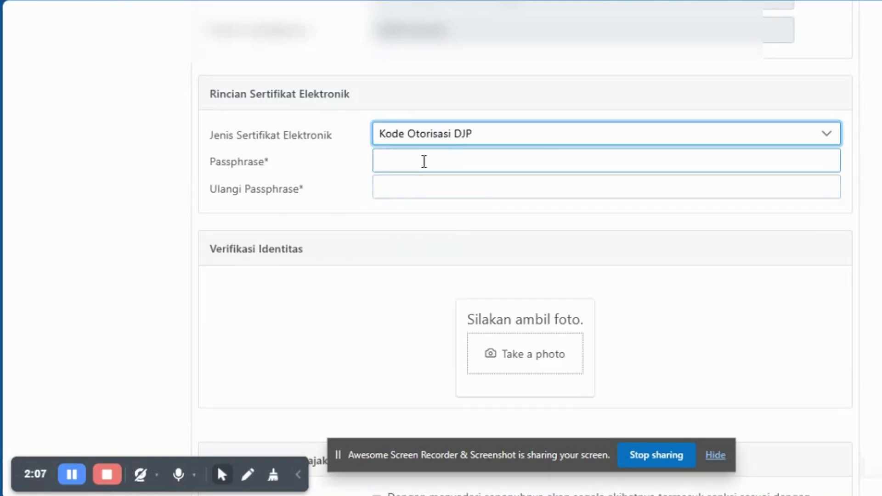
pyautogui.click(420, 165)
pyautogui.click(418, 189)
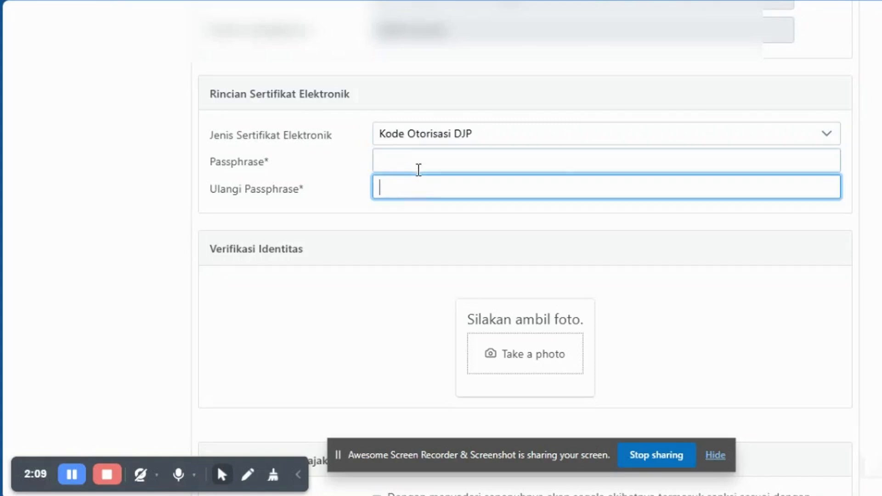
pyautogui.click(418, 168)
pyautogui.click(414, 185)
pyautogui.click(421, 161)
pyautogui.click(422, 189)
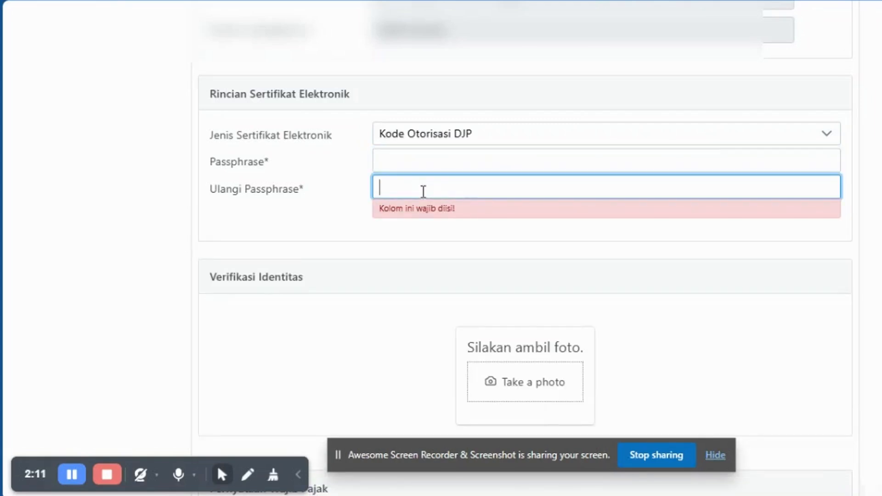
pyautogui.click(425, 158)
pyautogui.write('123')
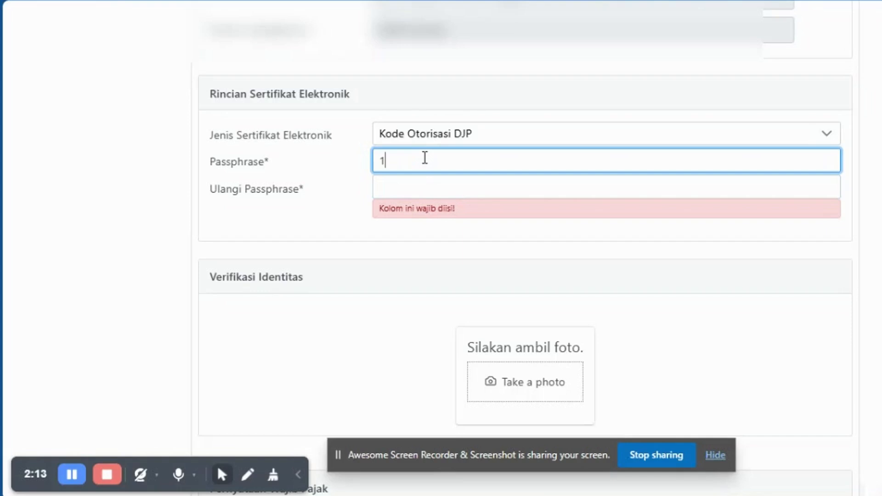
pyautogui.press('BackSpace')
pyautogui.press('BackSpace')
pyautogui.press('BackSpace')
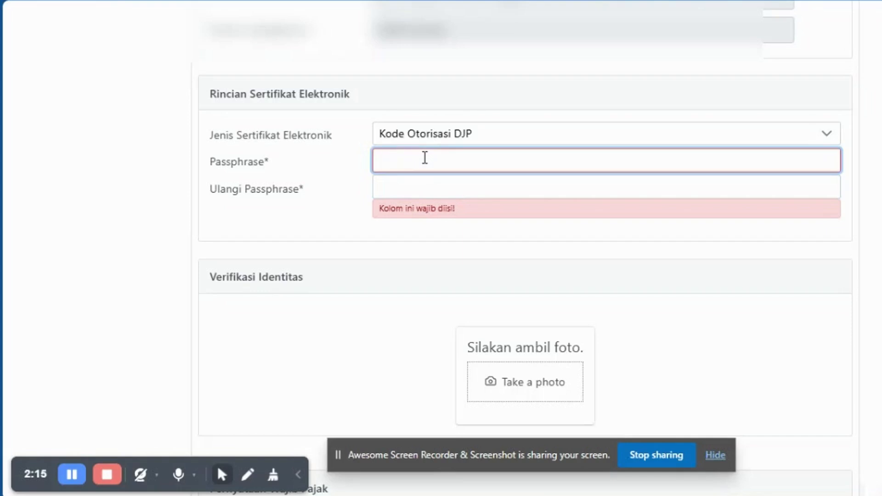
pyautogui.click(242, 233)
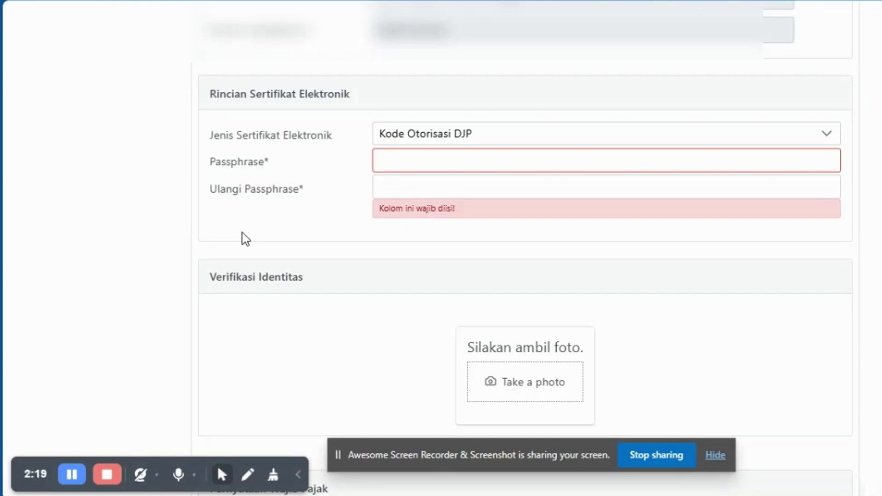
pyautogui.scroll(-3, 244, 233)
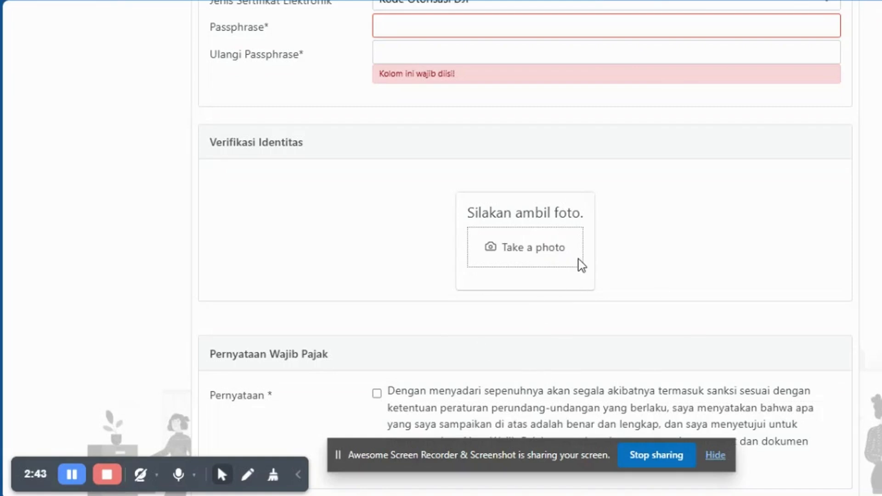
pyautogui.scroll(-3, 380, 297)
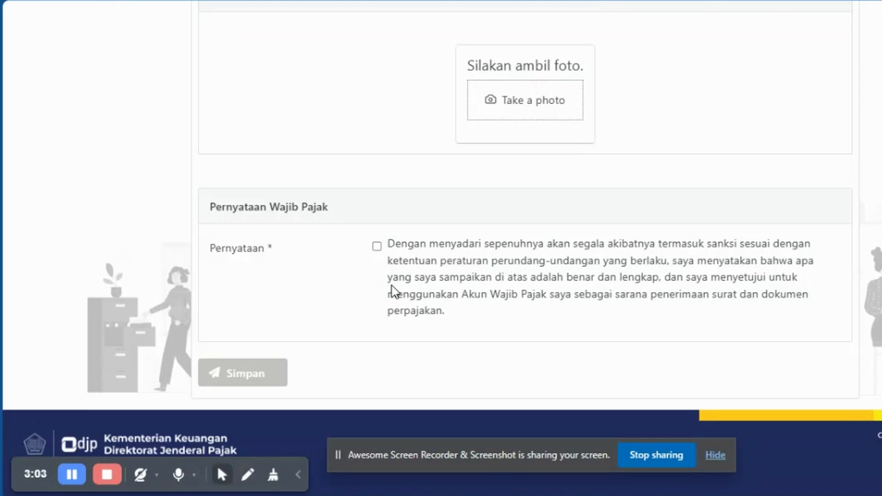
pyautogui.scroll(5, 393, 292)
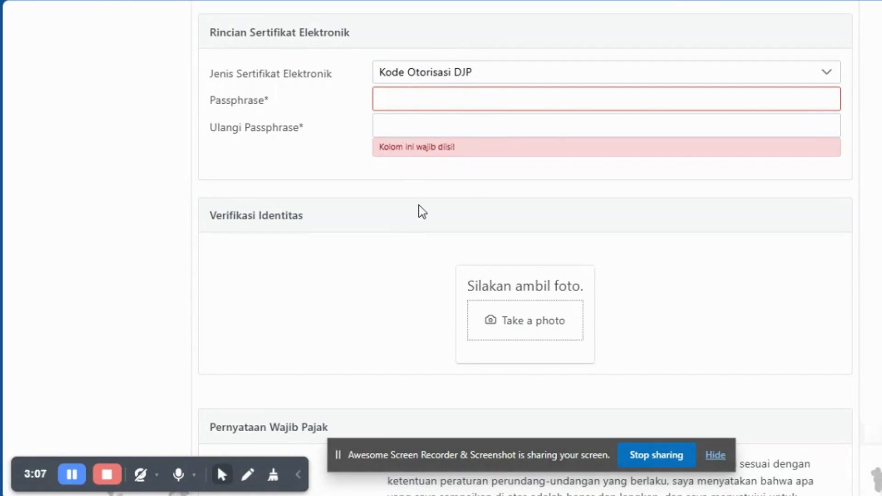
pyautogui.click(503, 130)
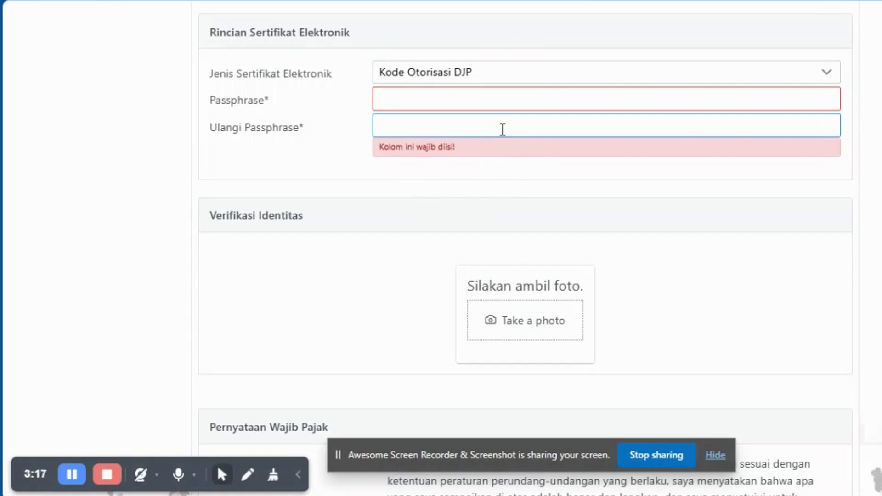
# Return to the top of the page and check the account selection list without changing the account.
pyautogui.scroll(10, 496, 158)
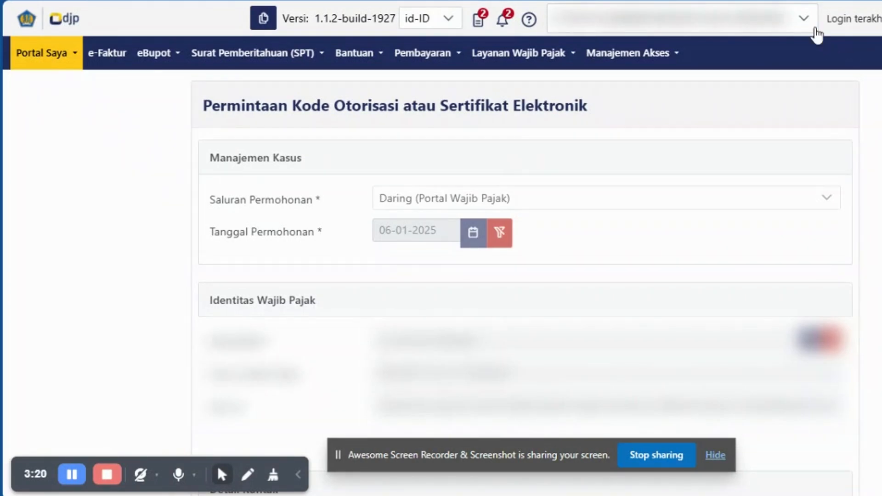
pyautogui.click(802, 32)
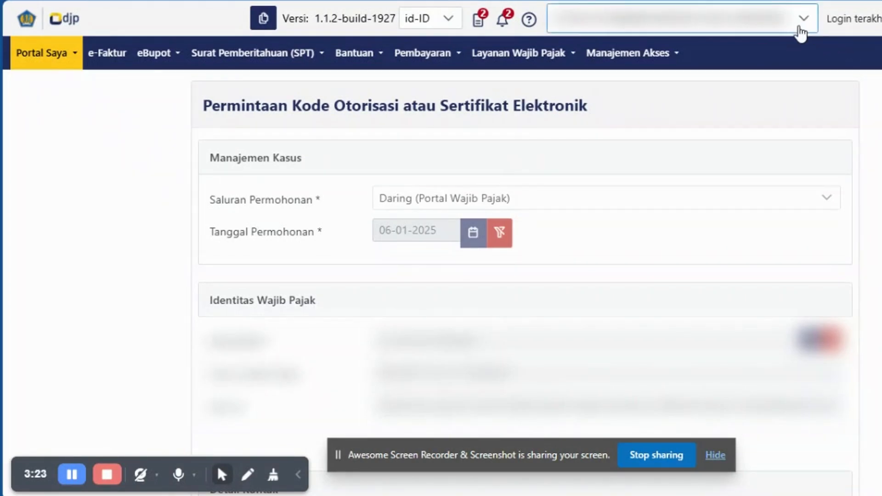
pyautogui.click(738, 40)
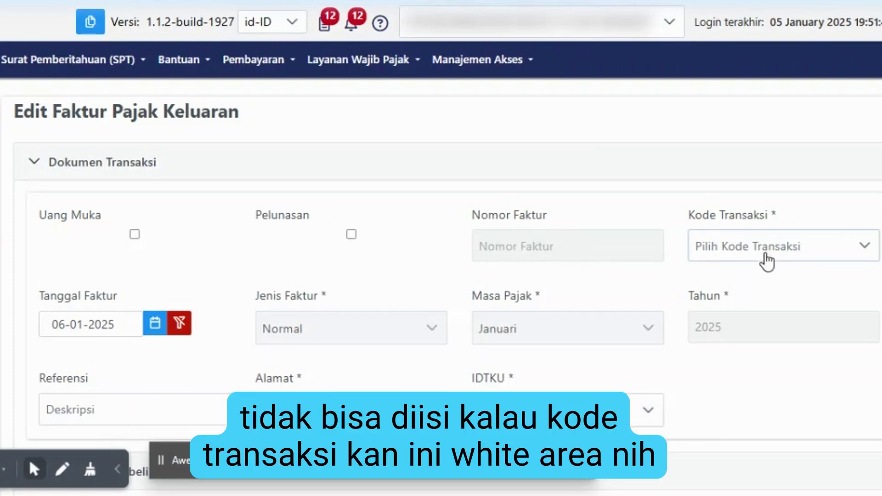
# Set Kode Transaksi to '03 - kepada Pemungut PPN' and tick Pelunasan.
pyautogui.click(764, 248)
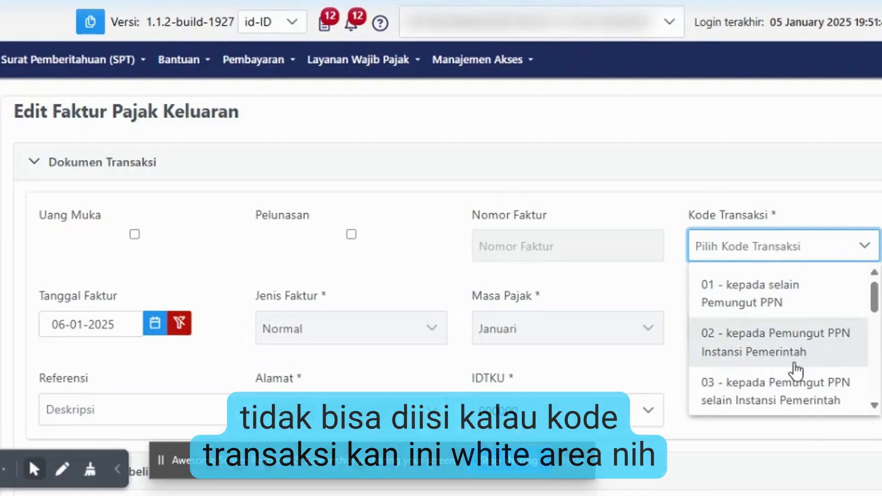
pyautogui.click(794, 376)
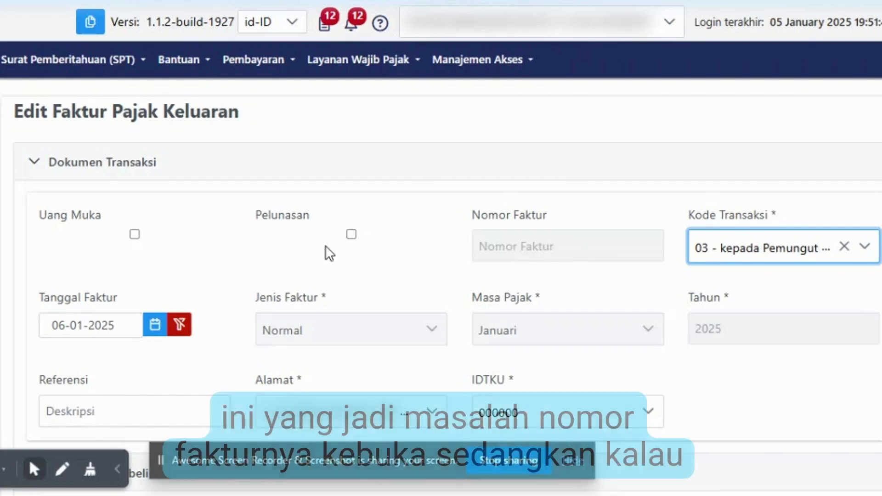
pyautogui.click(352, 236)
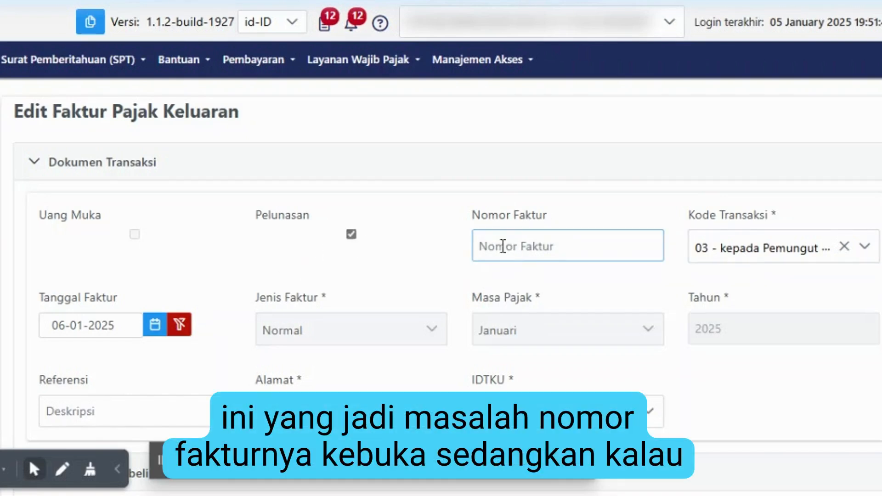
# Focus Nomor Faktur, close the 'Faktur tidak ditemukan' error, and leave Nomor Faktur empty.
pyautogui.click(508, 247)
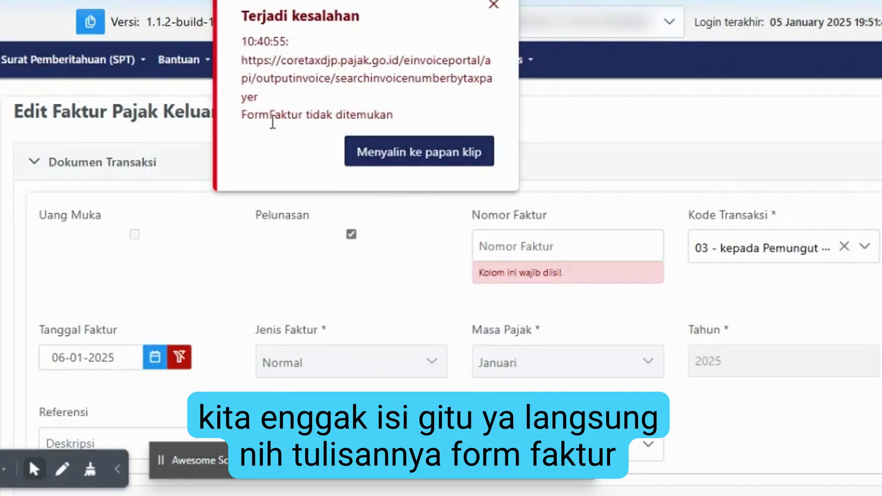
pyautogui.moveTo(241, 115); pyautogui.dragTo(399, 115)
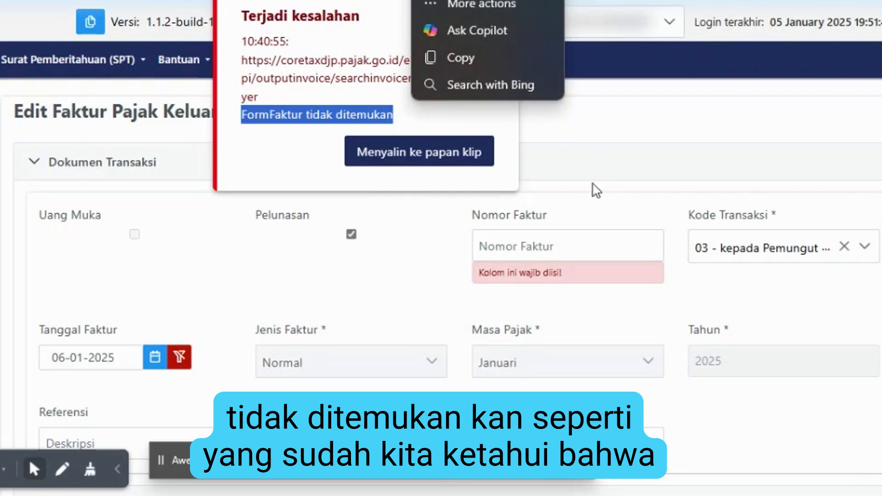
pyautogui.click(490, 117)
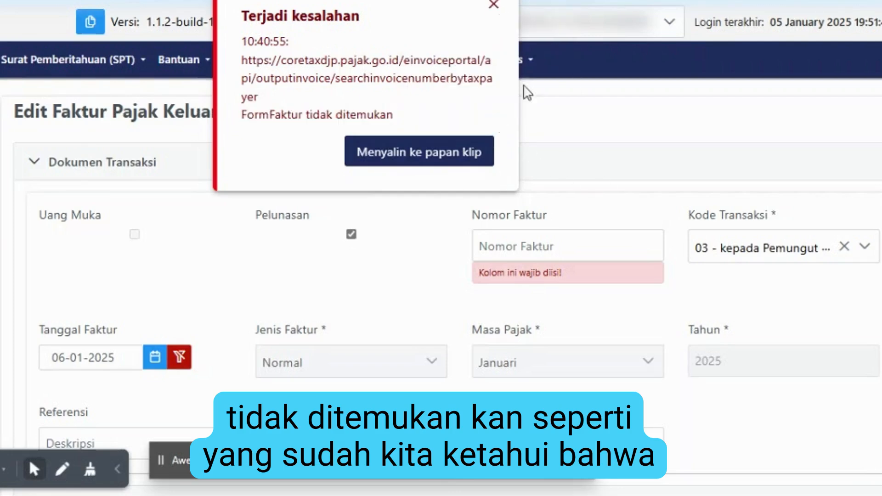
pyautogui.click(500, 7)
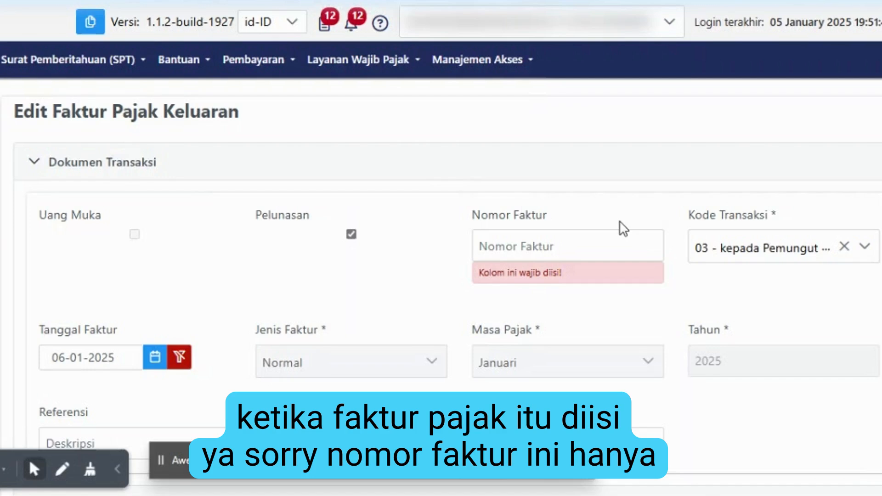
pyautogui.click(478, 248)
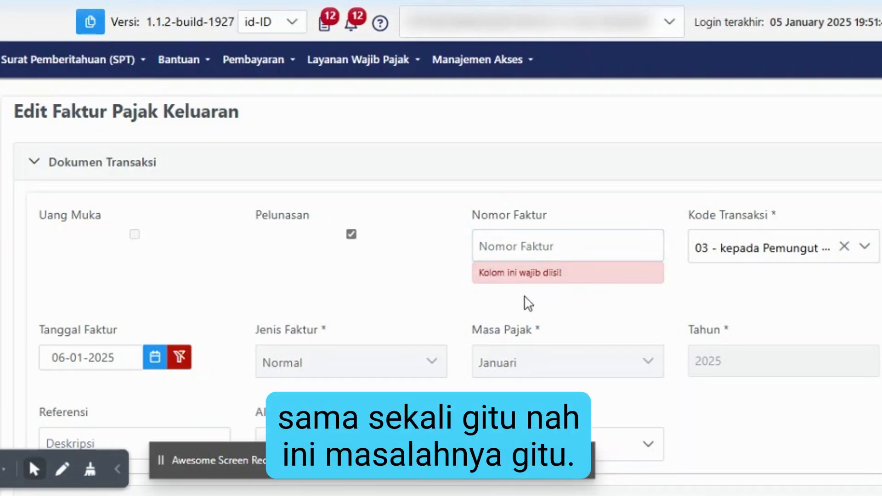
pyautogui.scroll(-4, 524, 306)
pyautogui.scroll(-1, 521, 308)
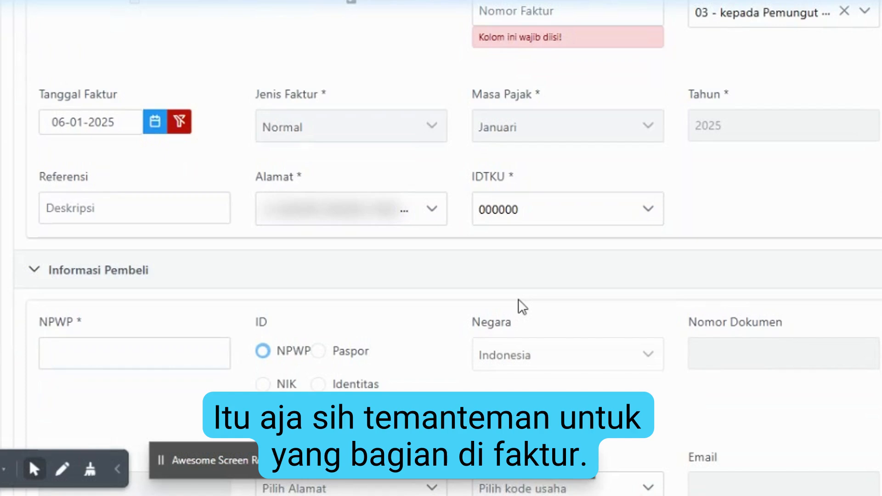
pyautogui.scroll(-3, 519, 299)
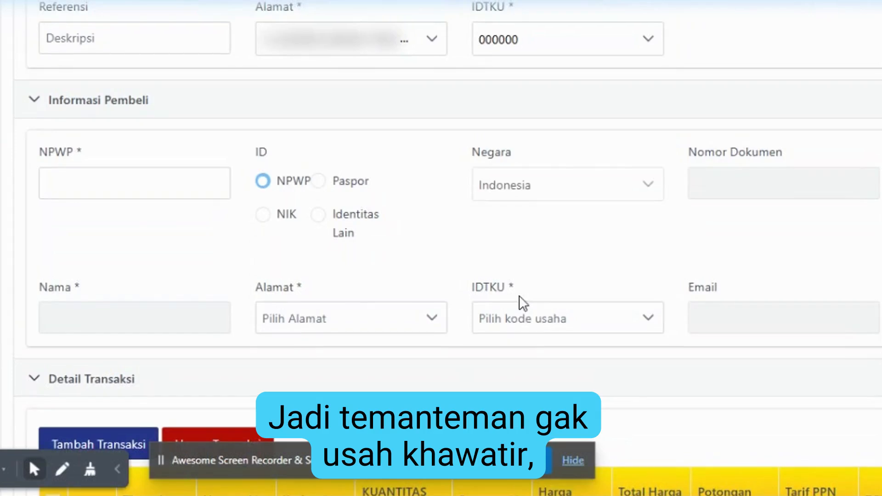
pyautogui.scroll(5, 521, 301)
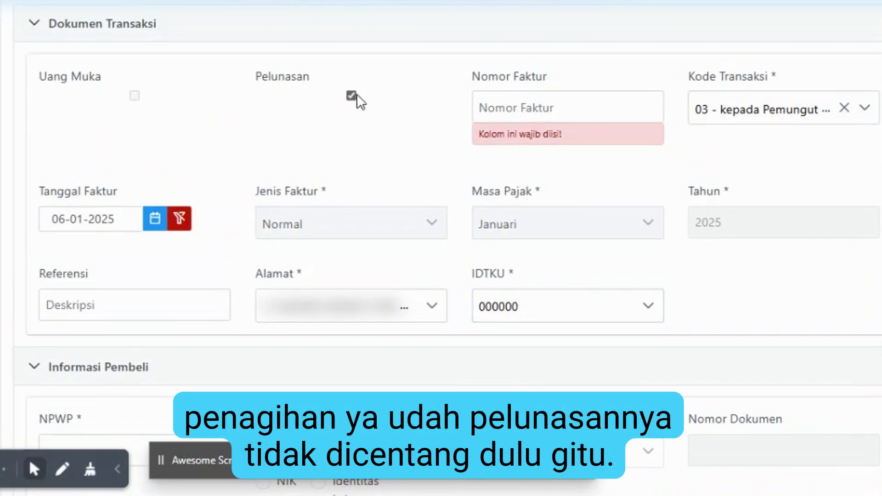
pyautogui.scroll(-5, 396, 184)
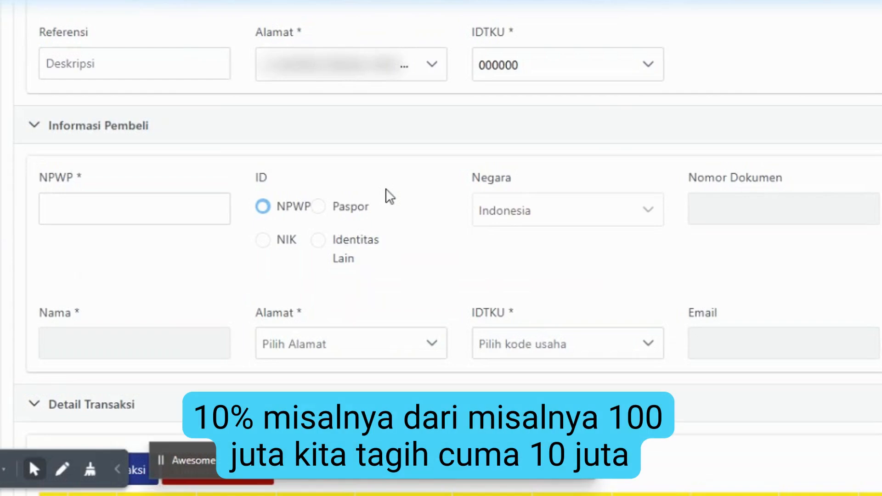
pyautogui.scroll(-8, 380, 203)
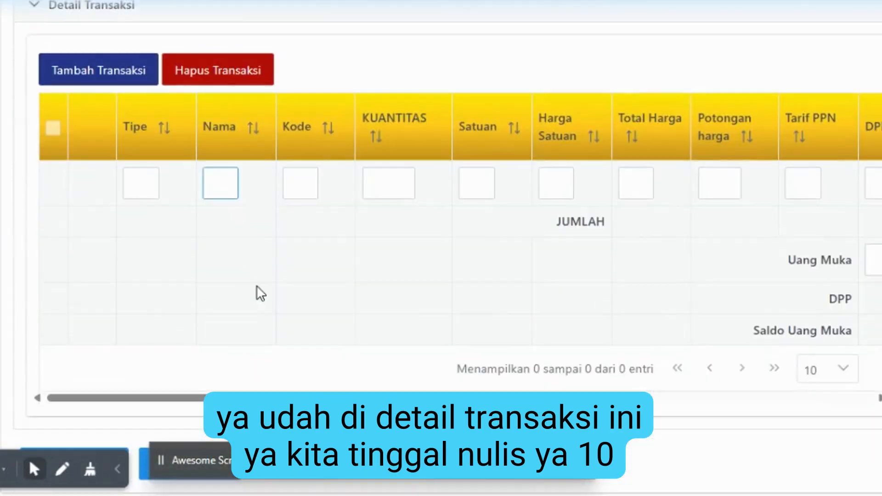
pyautogui.click(157, 186)
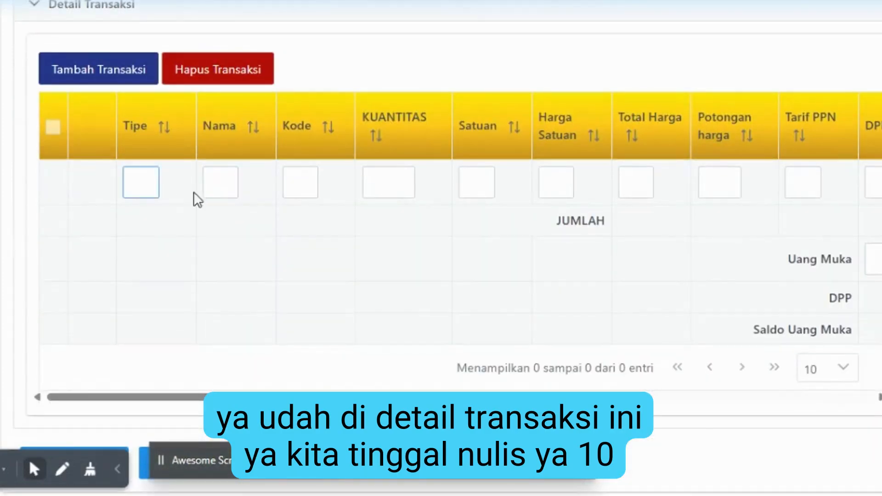
pyautogui.click(205, 197)
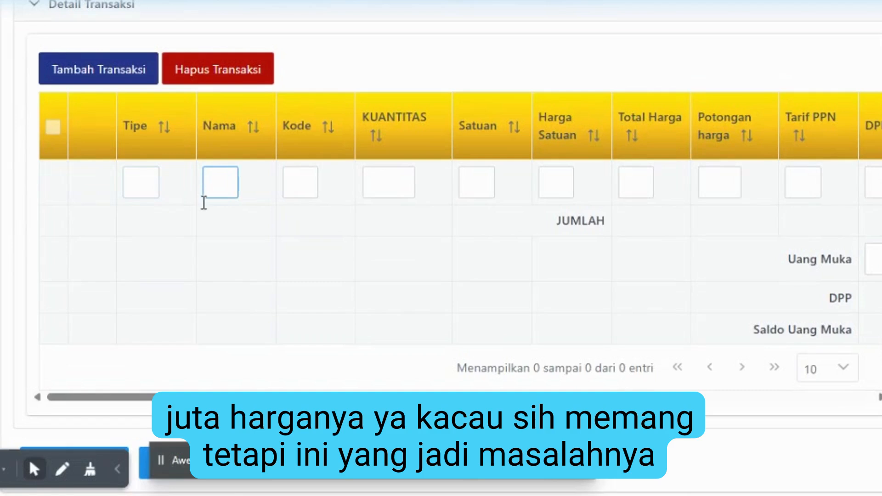
pyautogui.click(473, 216)
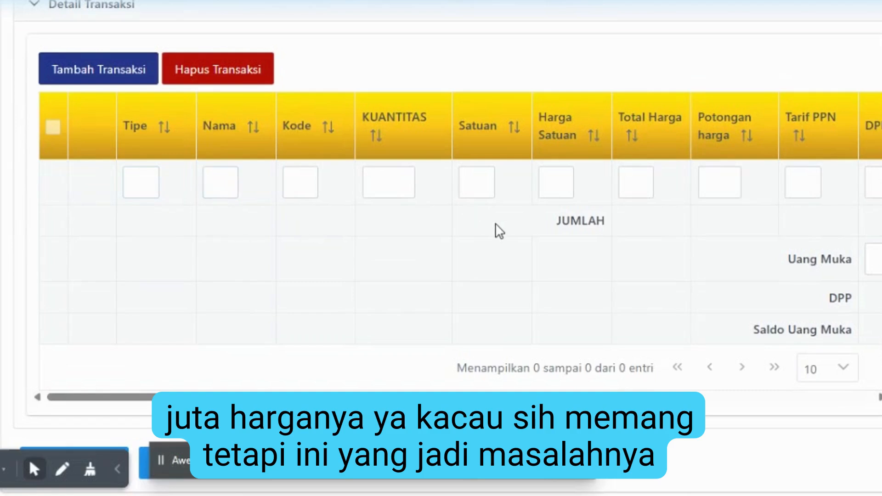